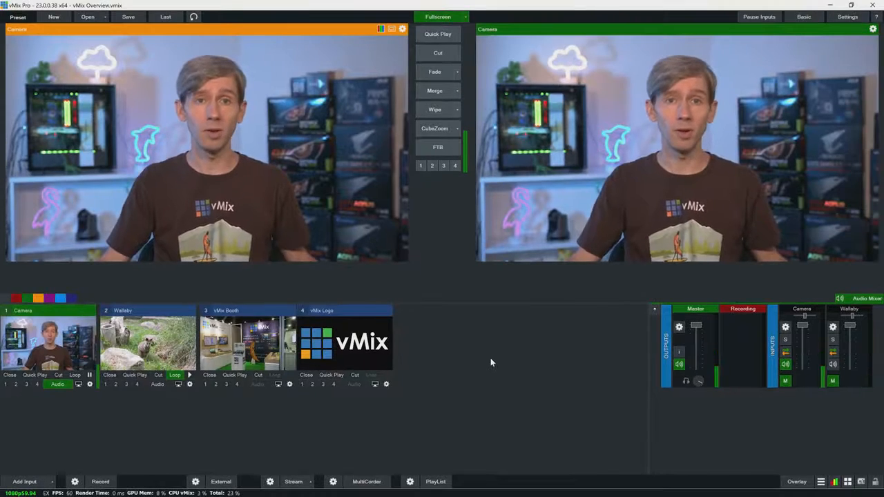
Fade the output from Camera to the Wallaby video and back, and bring vMix Booth to the output.
click(147, 355)
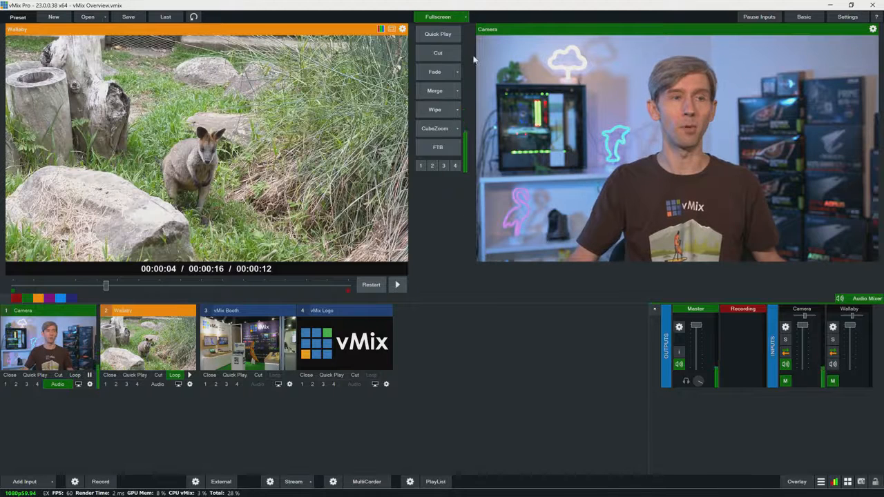
click(437, 74)
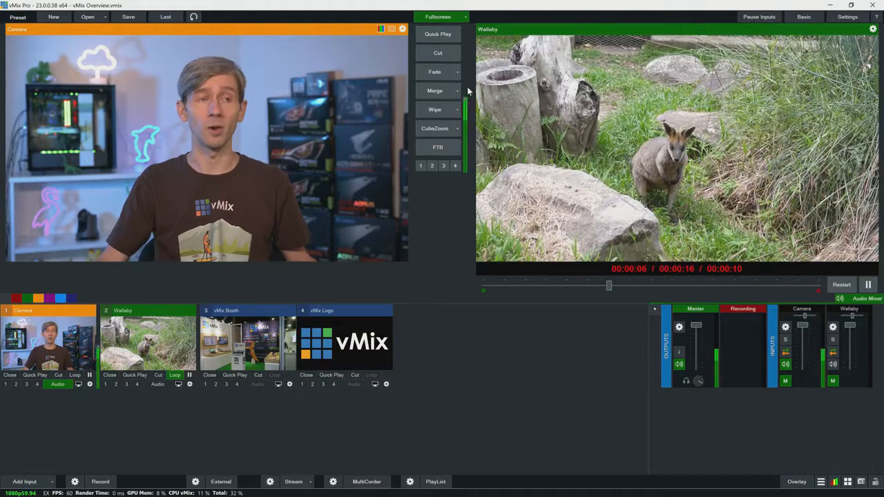
click(434, 73)
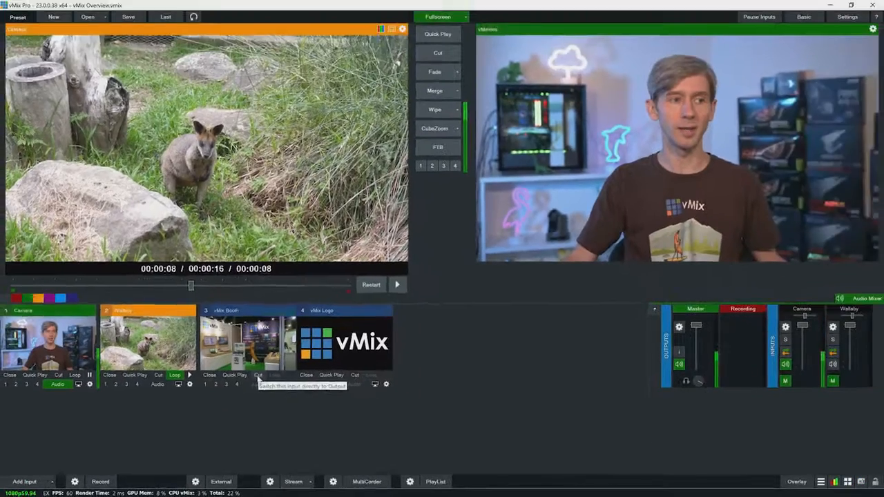
click(301, 358)
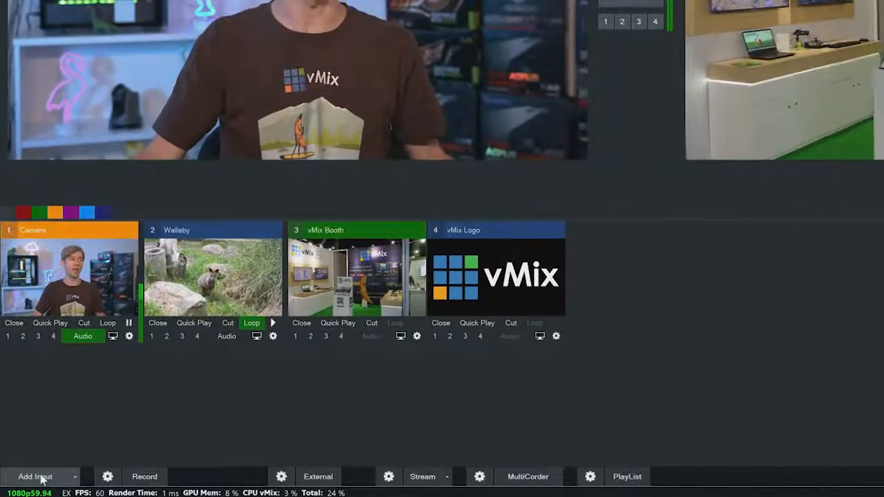
Add a camera input from DeckLink 8K Pro (2) 2 using SDI at 1920x1080 and NTSC 59.94p.
click(38, 477)
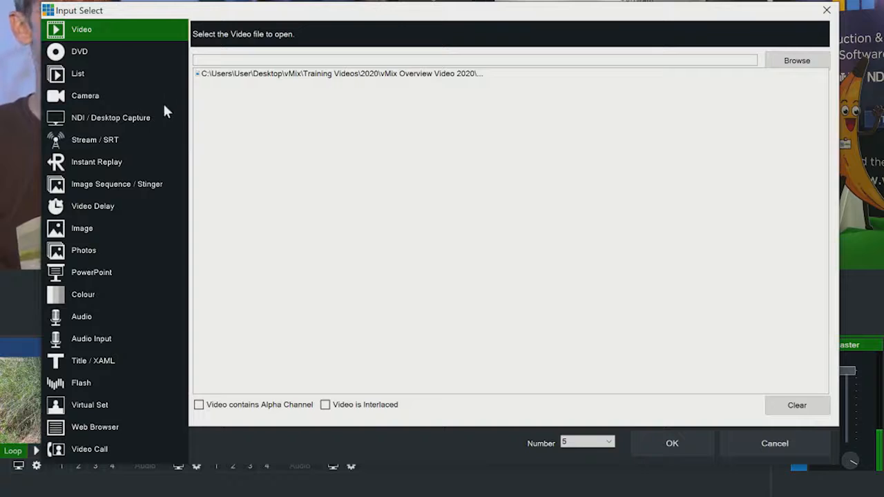
click(100, 96)
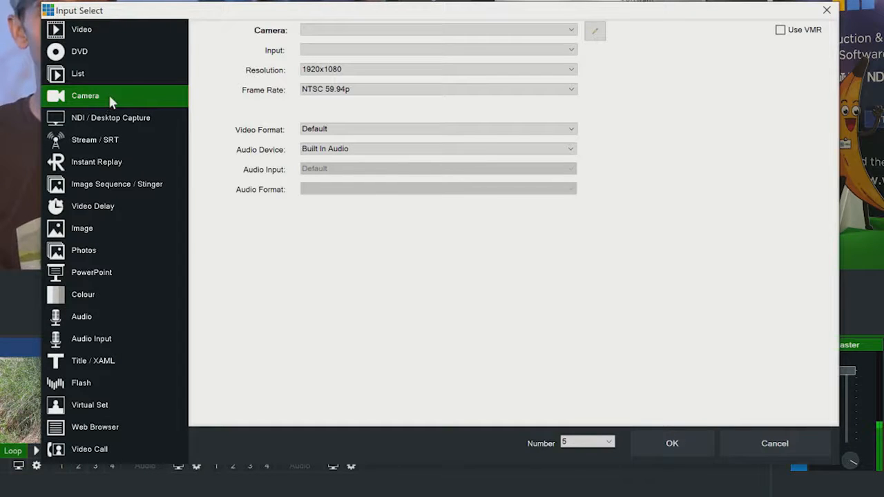
click(477, 32)
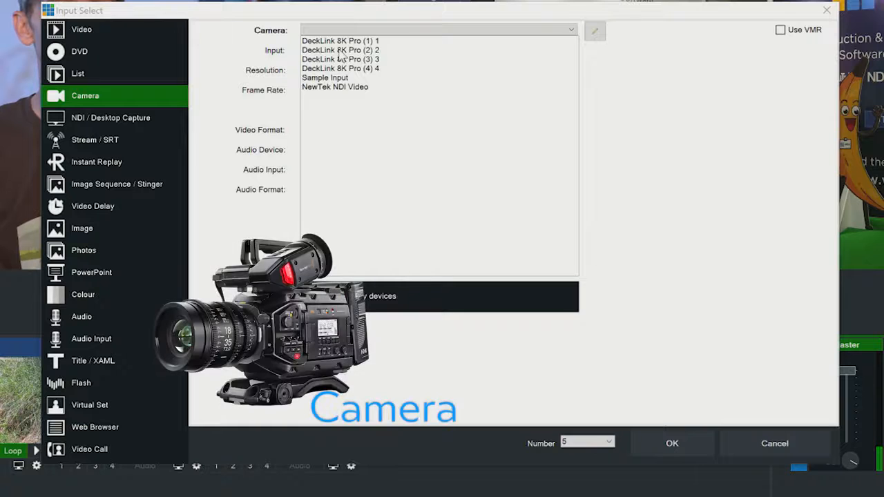
click(339, 51)
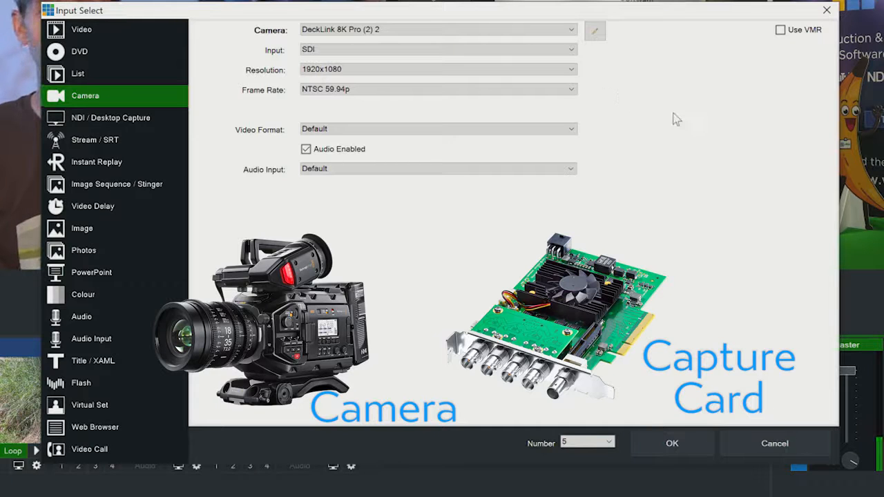
click(457, 71)
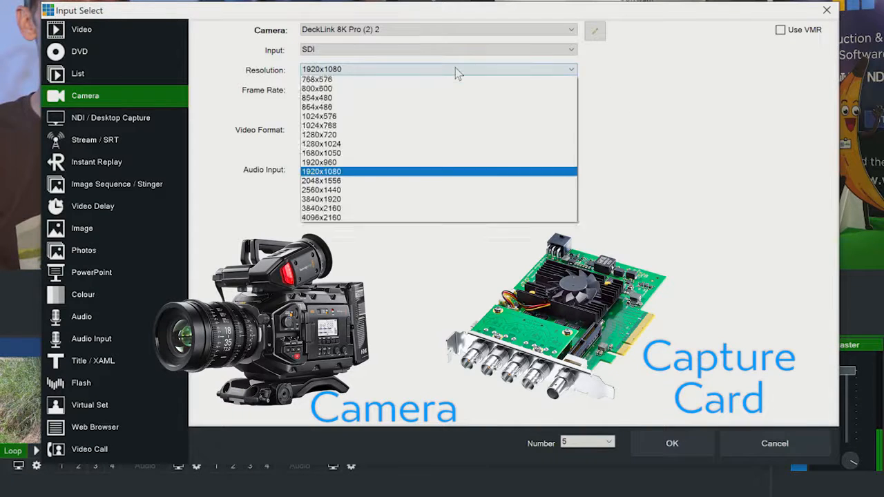
click(675, 110)
click(408, 95)
click(629, 158)
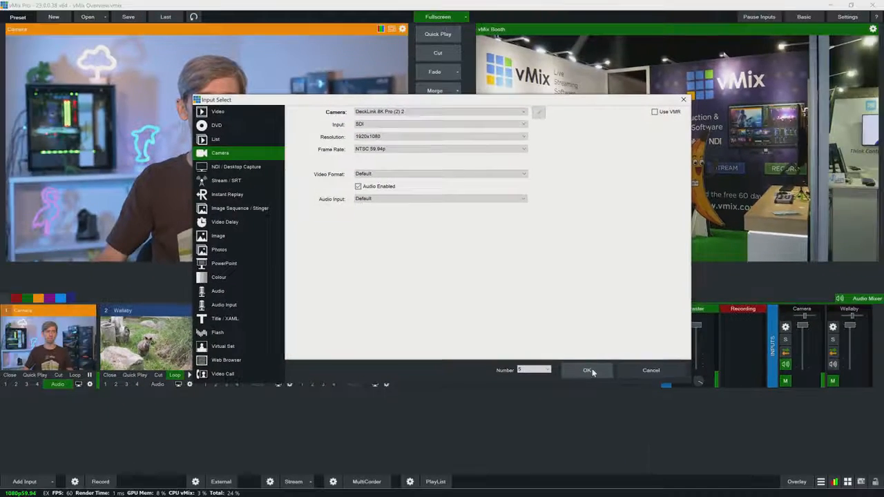
click(587, 371)
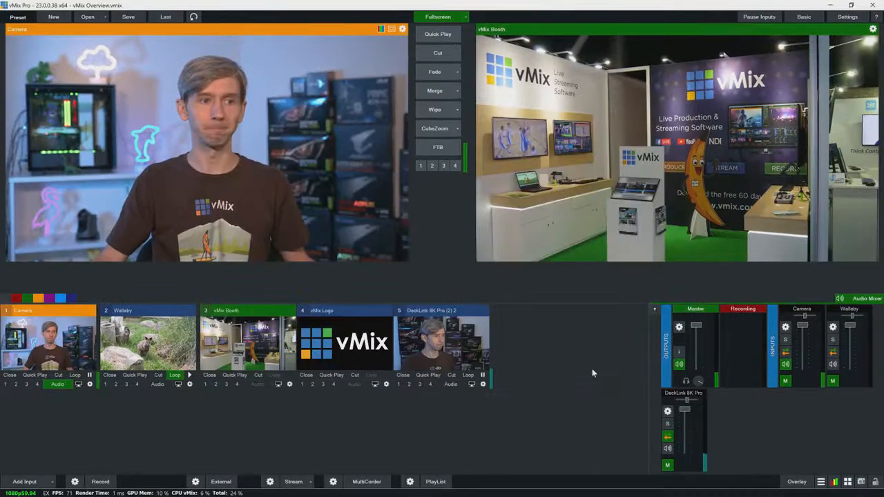
Send the DeckLink camera to the output with Quick Play, and cut the output back to Camera.
click(435, 335)
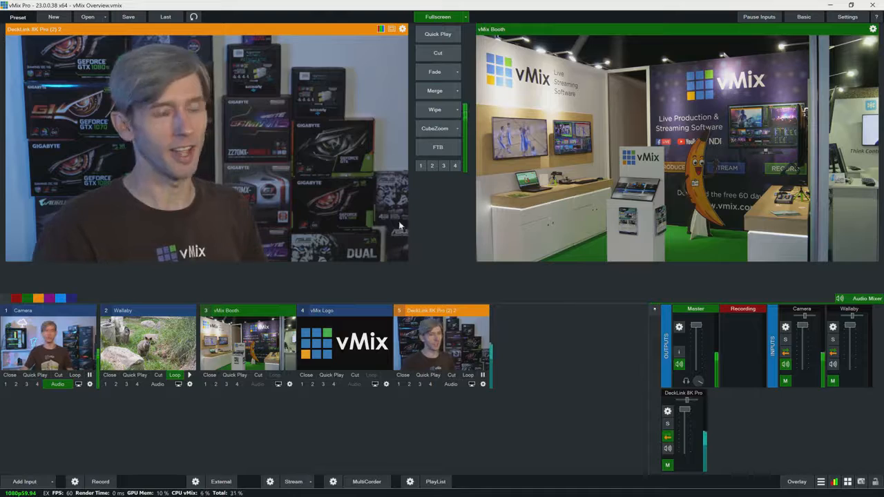
click(437, 34)
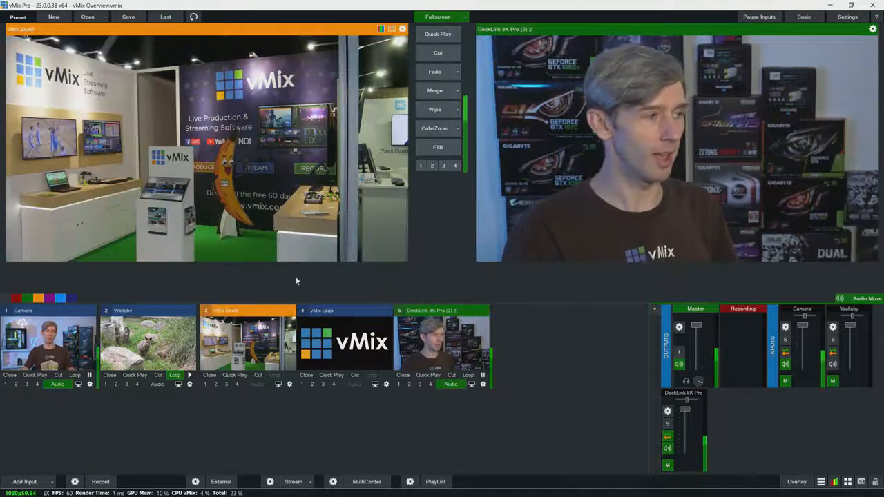
click(48, 340)
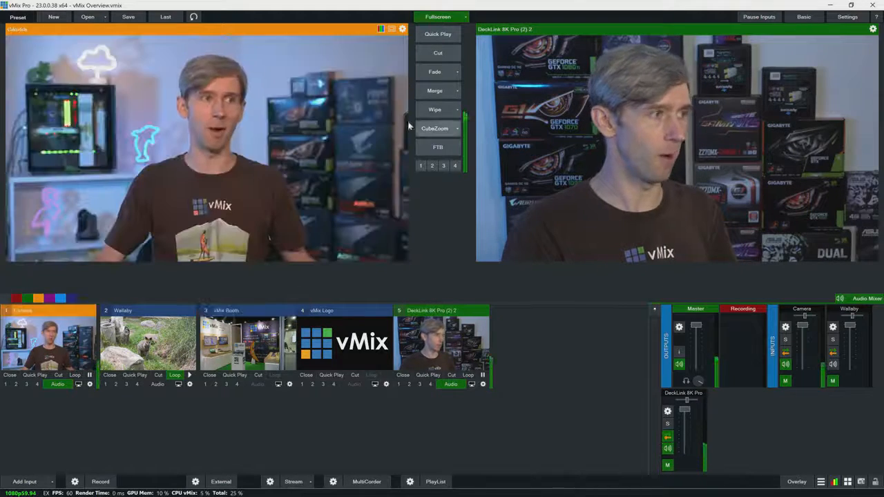
click(436, 55)
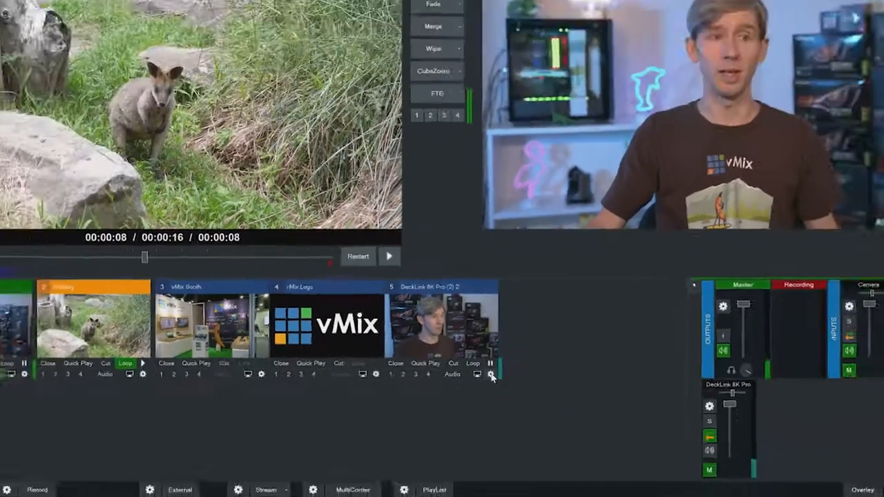
Rename the DeckLink input as Cam 2 and review its Colour Adjust, Colour Key and Colour Correction settings.
click(519, 337)
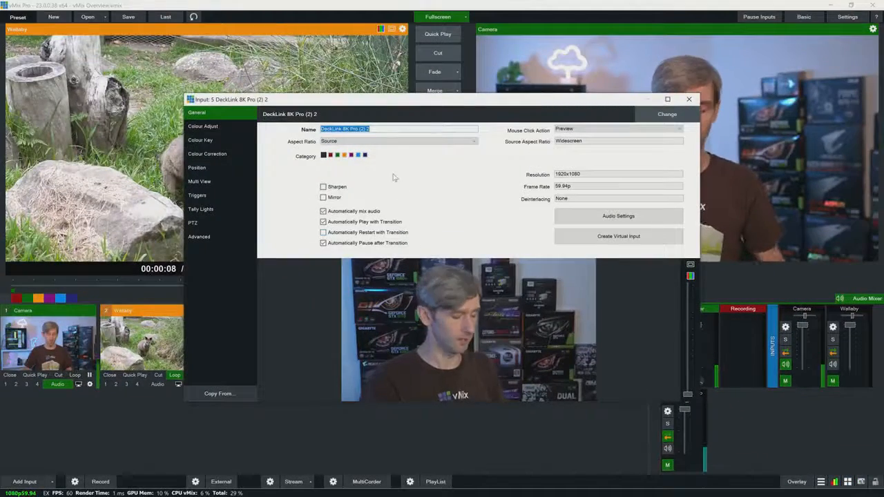
text(Cam)
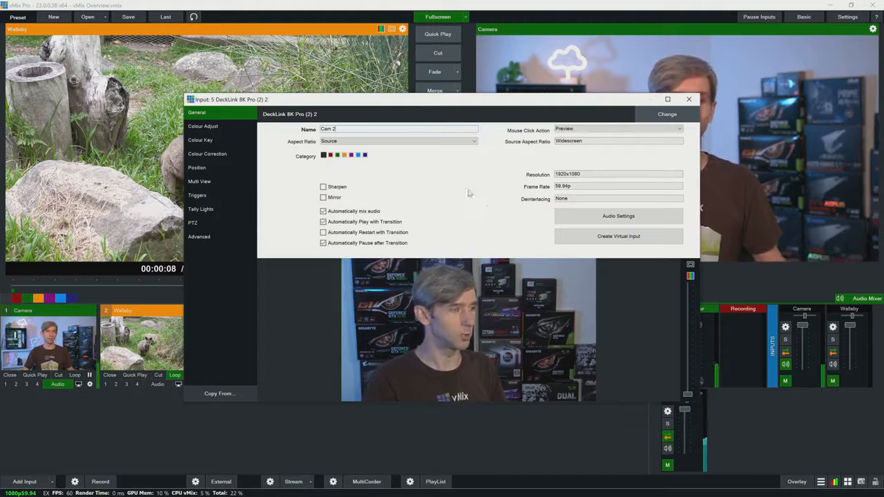
click(217, 130)
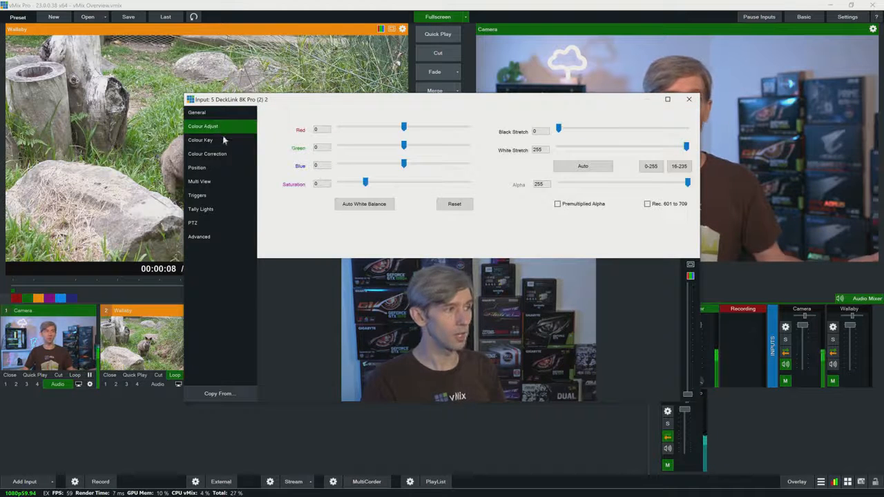
click(223, 138)
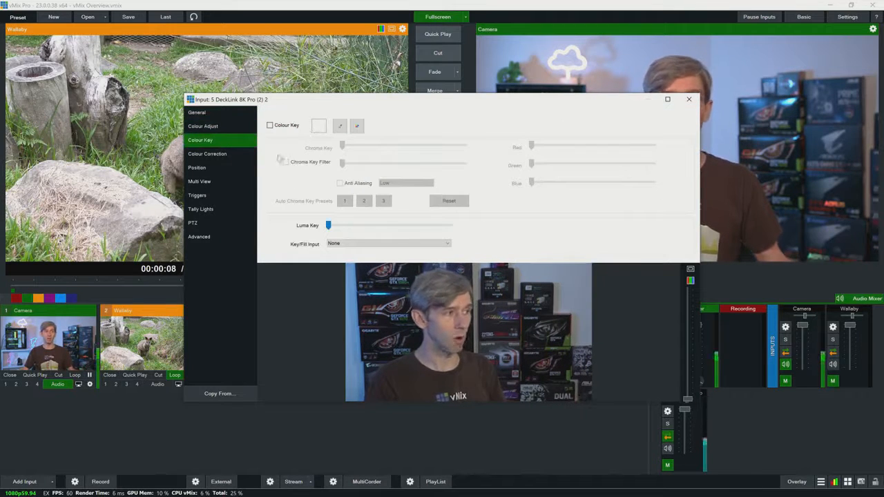
click(223, 155)
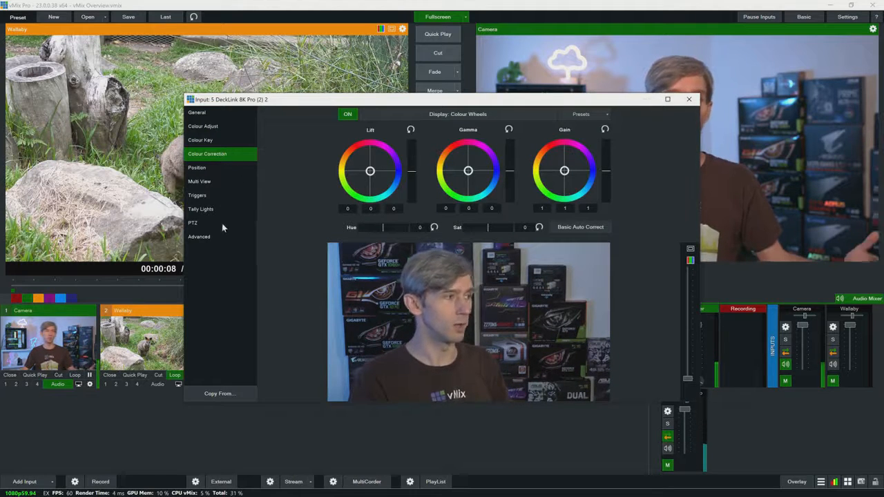
click(218, 115)
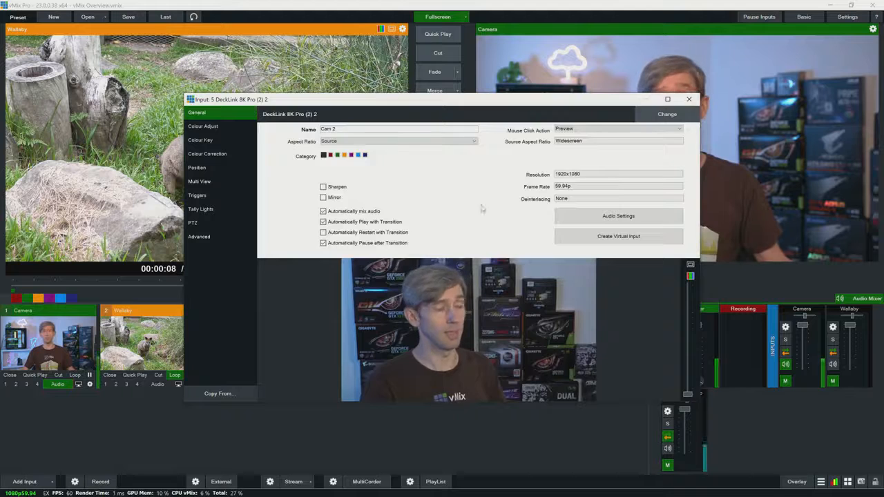
click(690, 100)
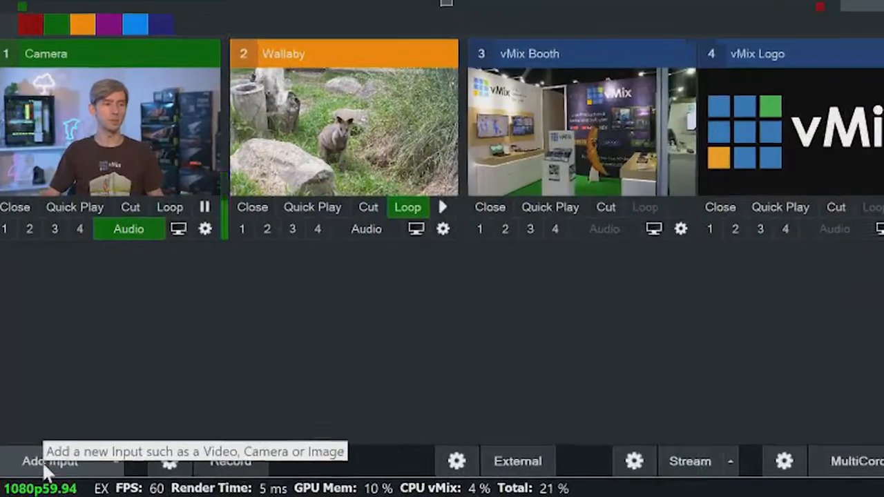
Add a title input using the GT template Title 0- The Classic Green.
click(49, 472)
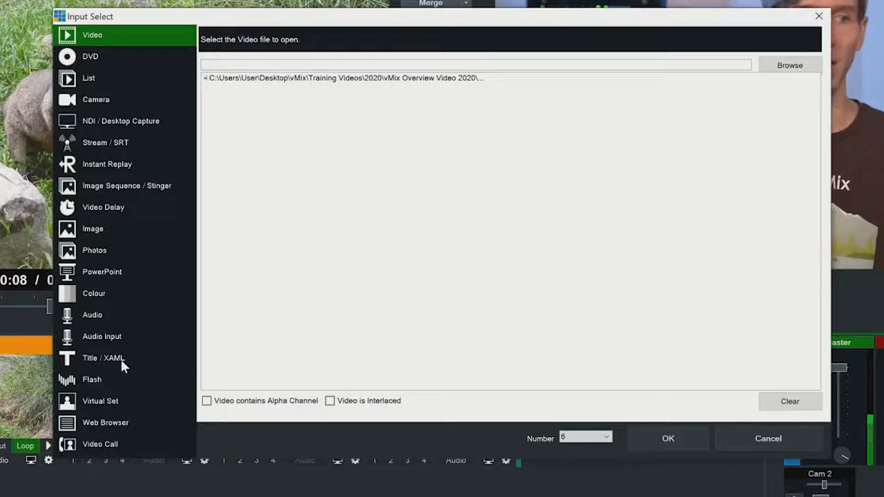
click(122, 364)
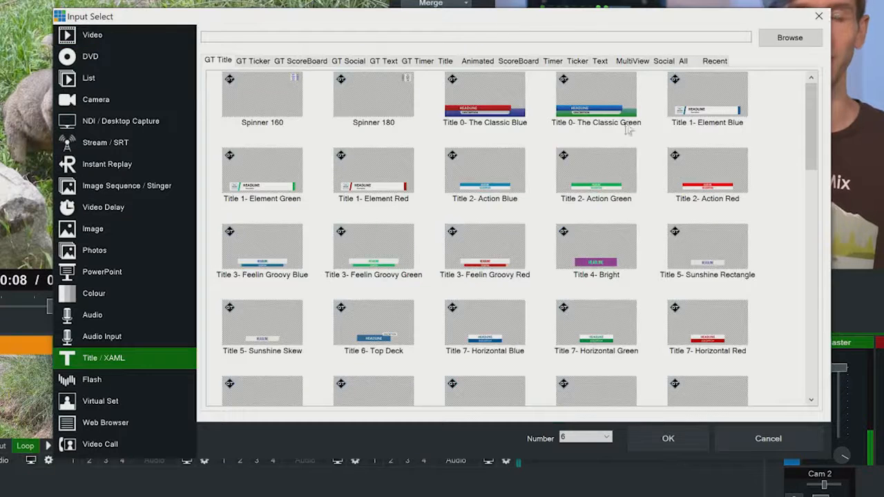
scroll(663, 207, down, 5)
scroll(635, 194, up, 5)
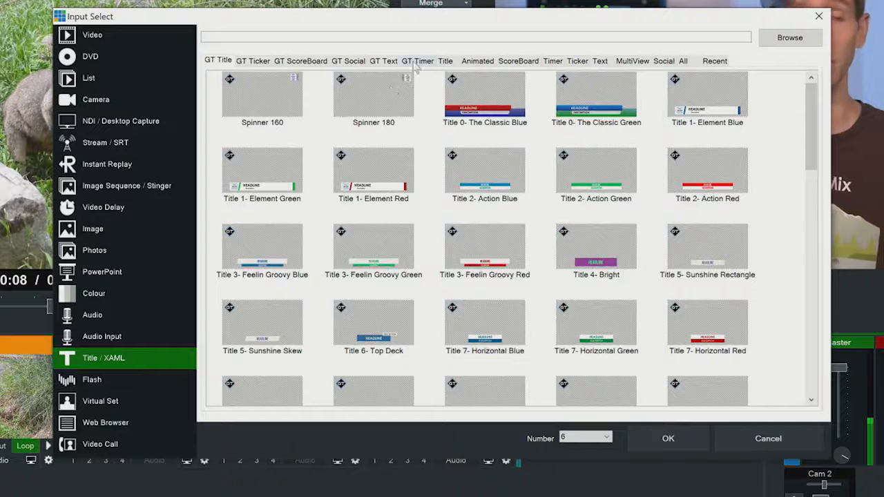
click(598, 100)
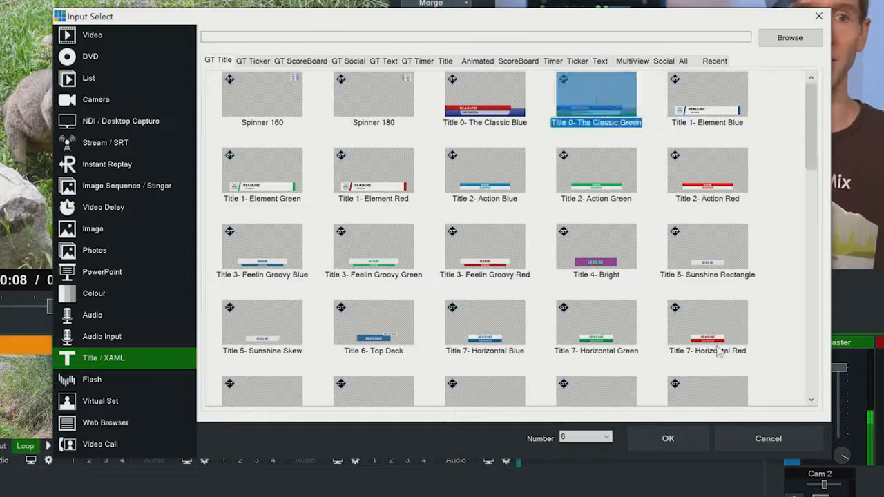
click(687, 437)
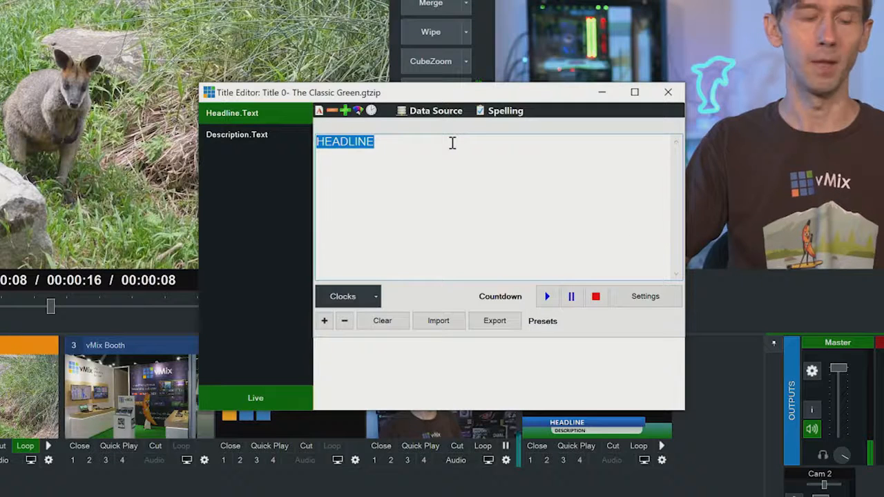
Enter the presenter's first name as the title's headline and vMix as its description.
text(Tim)
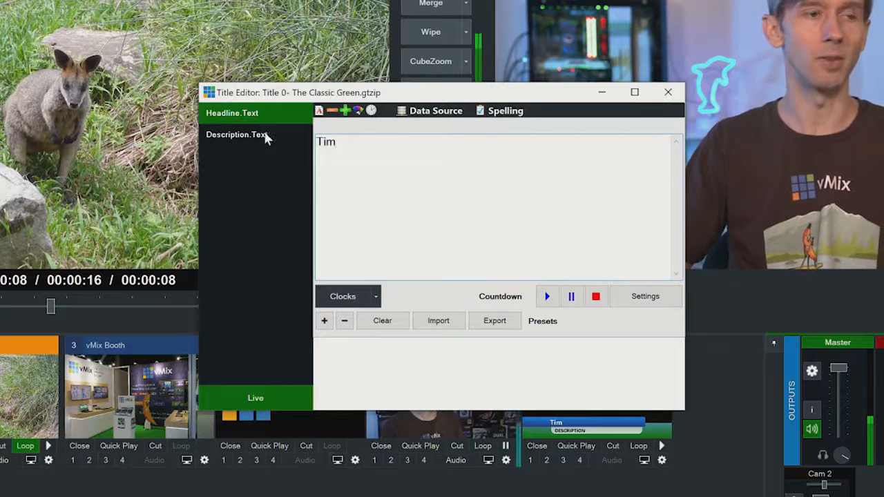
click(266, 135)
drag(414, 140, 220, 138)
text(vM)
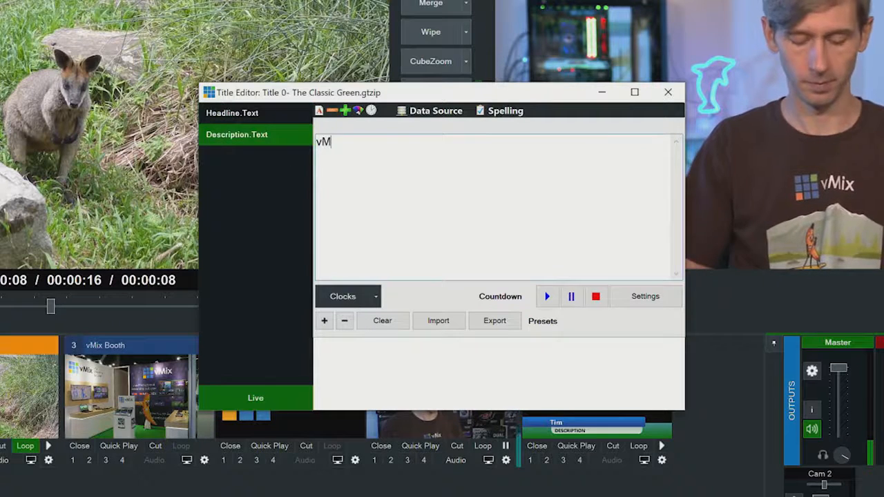
text(ix)
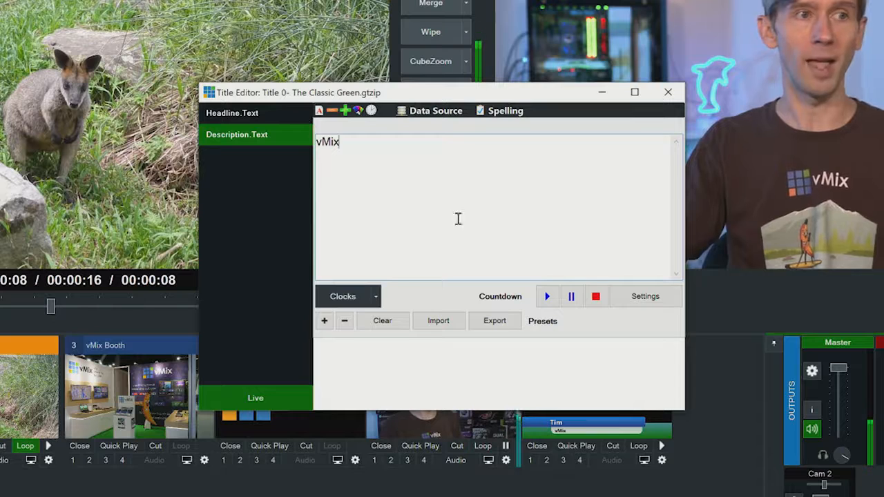
click(668, 92)
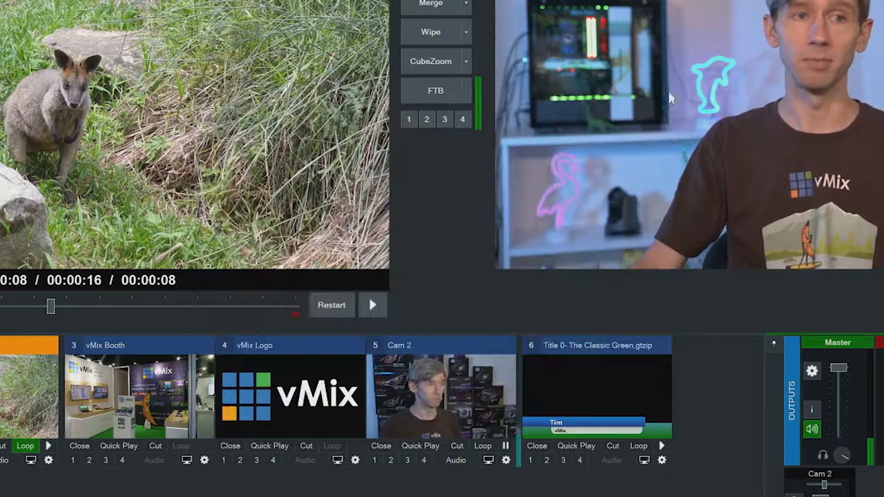
Check the title's text in the Title Editor, and show the title over Camera on overlay channel 1.
right_click(608, 390)
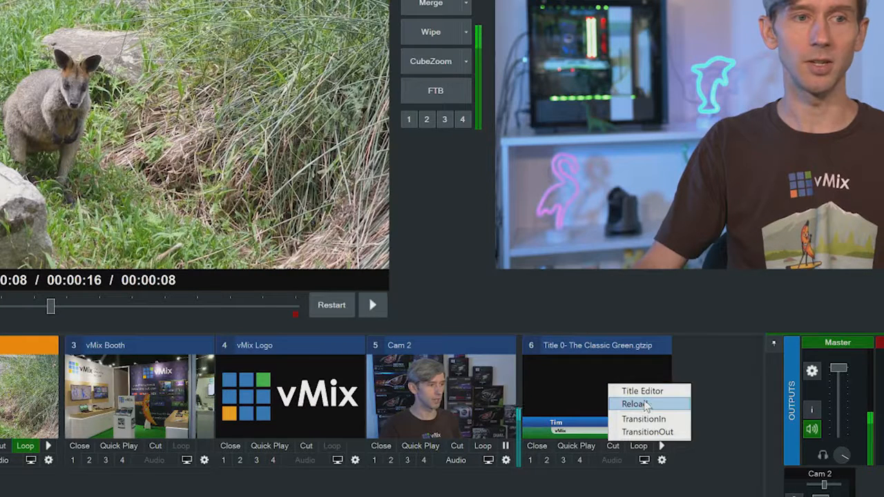
click(642, 391)
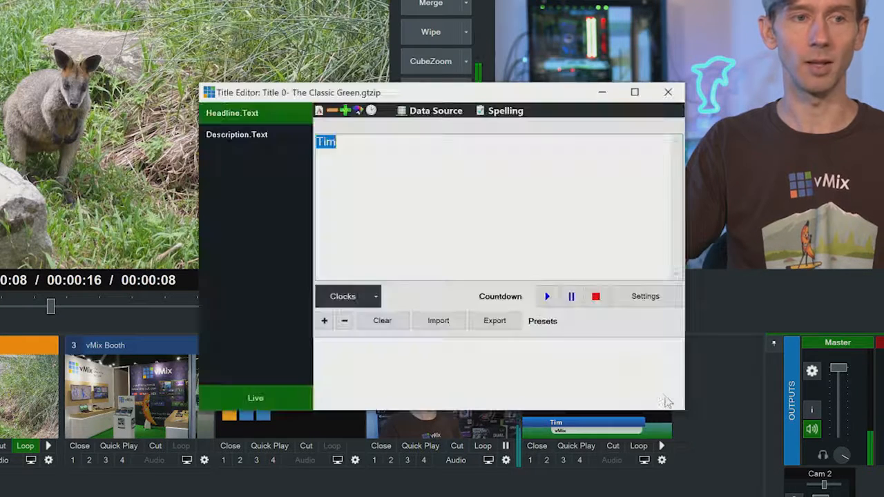
click(668, 92)
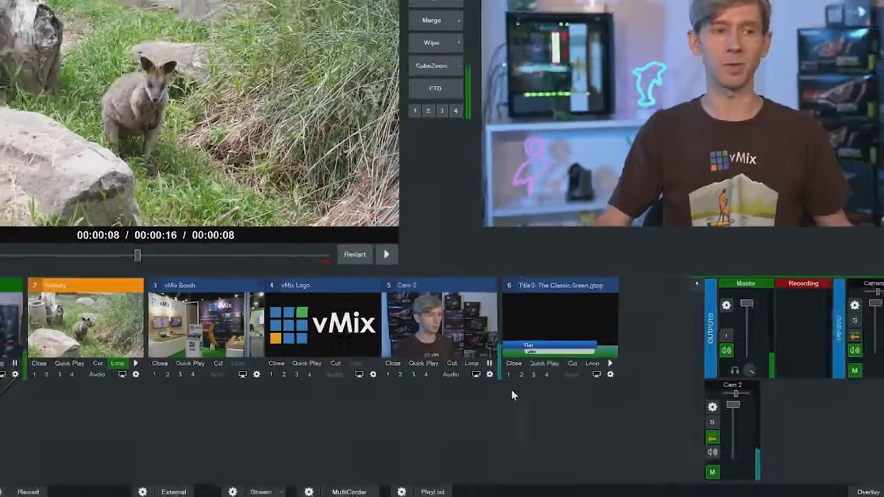
click(508, 375)
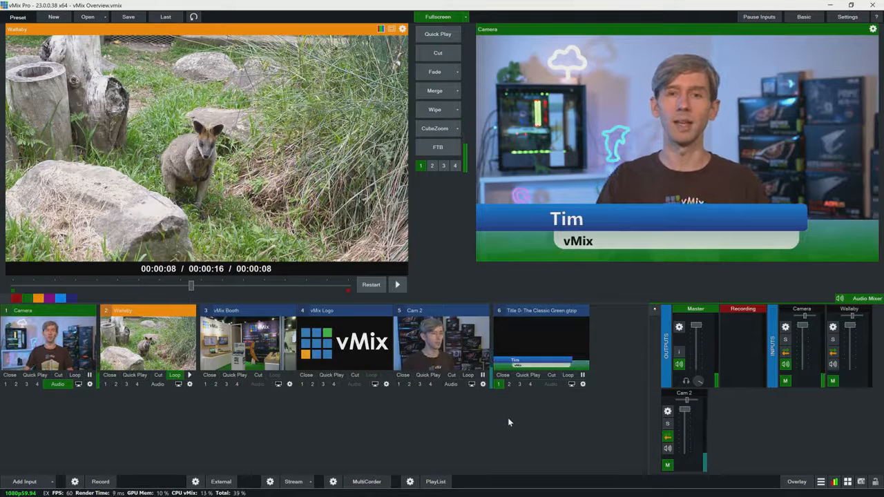
Take the title off overlay channel 1, and briefly show Cam 2 as a picture-in-picture on overlay channel 2.
click(498, 385)
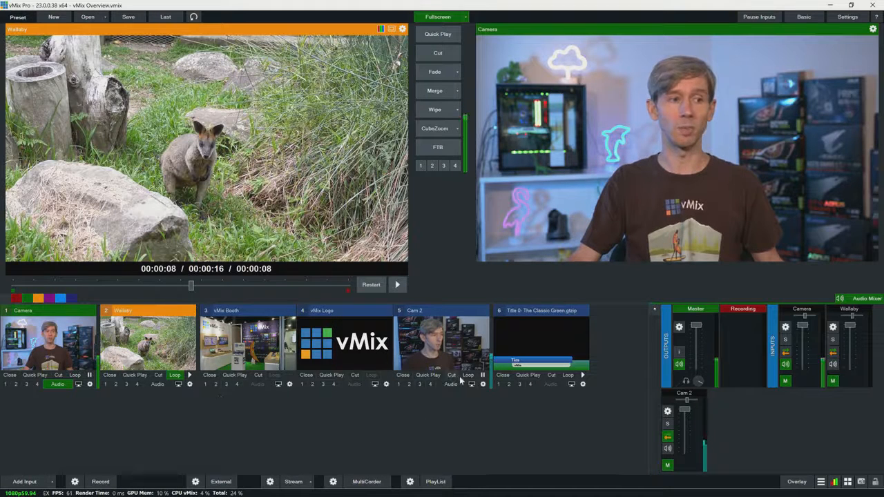
click(409, 384)
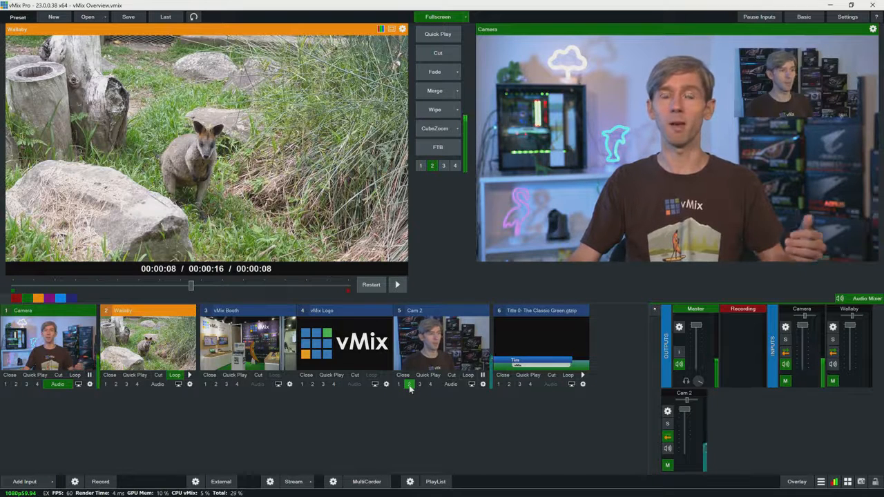
click(409, 384)
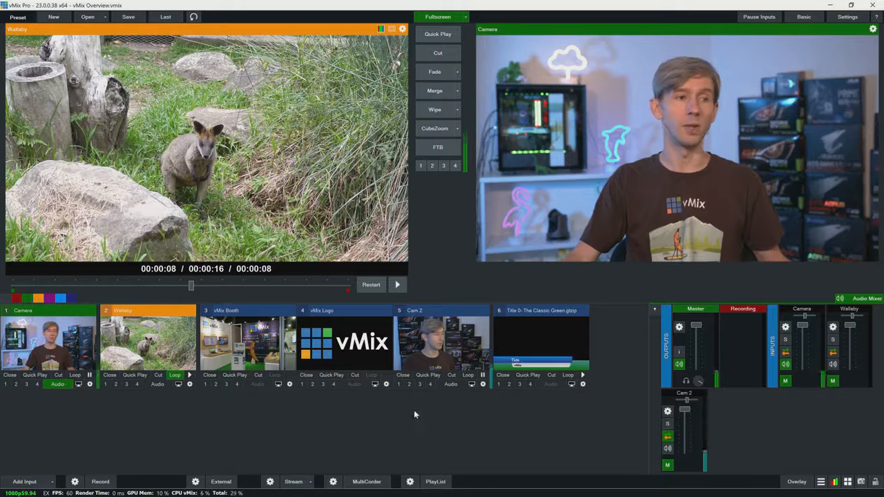
Assign Title 0- The Classic Green to layer 3 and vMix Logo to layer 4 of the vMix Booth input's Multi View.
click(289, 384)
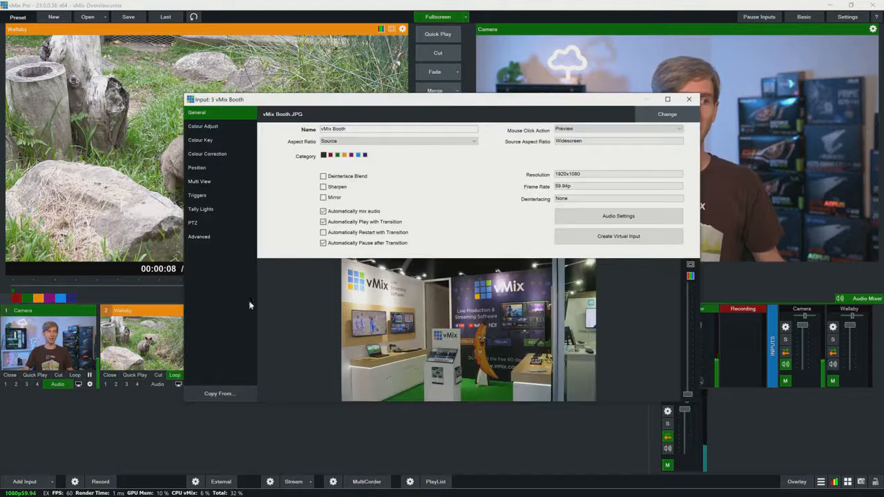
click(198, 182)
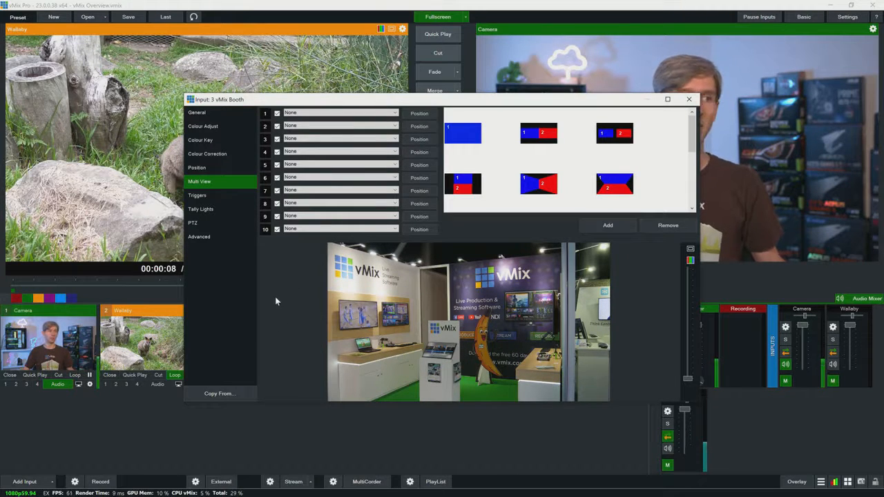
click(301, 139)
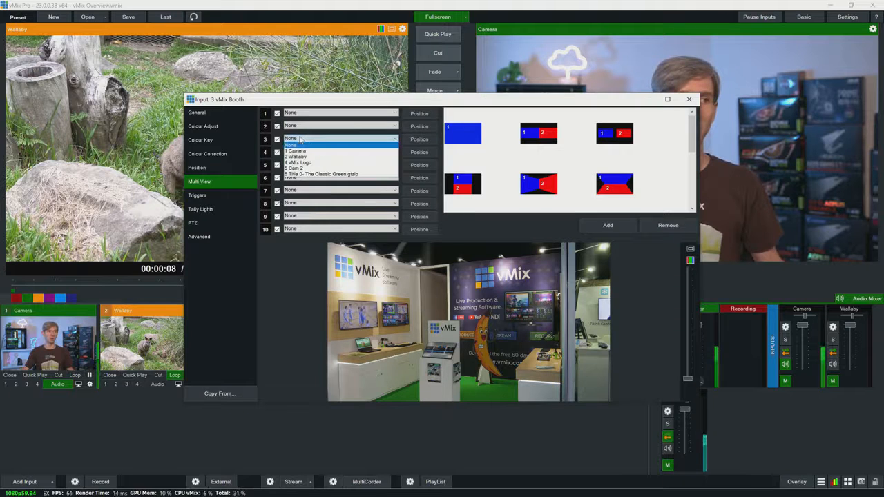
click(311, 174)
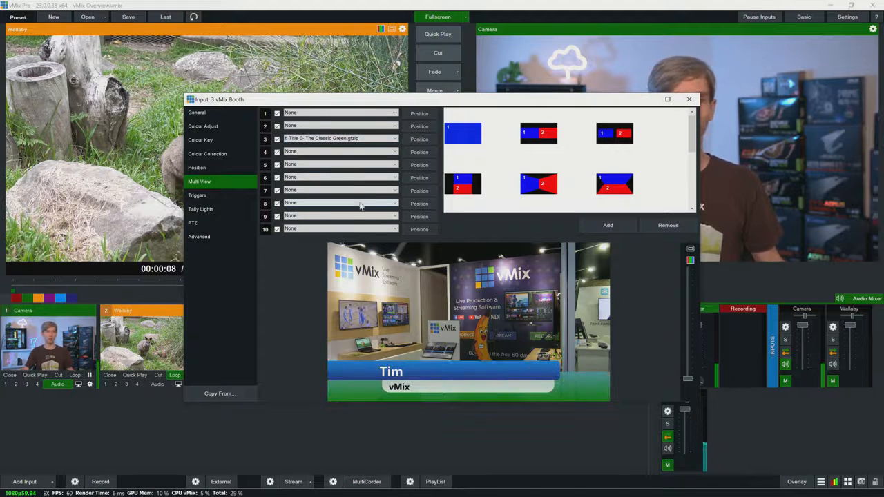
click(294, 153)
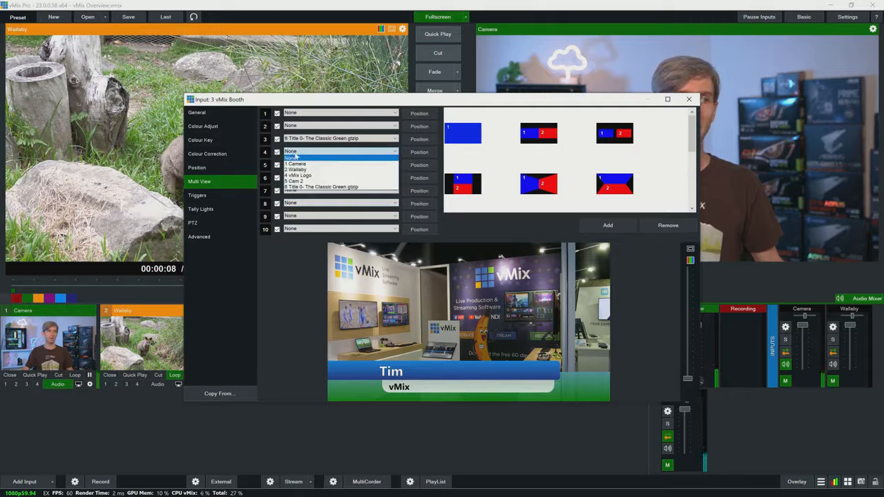
click(314, 178)
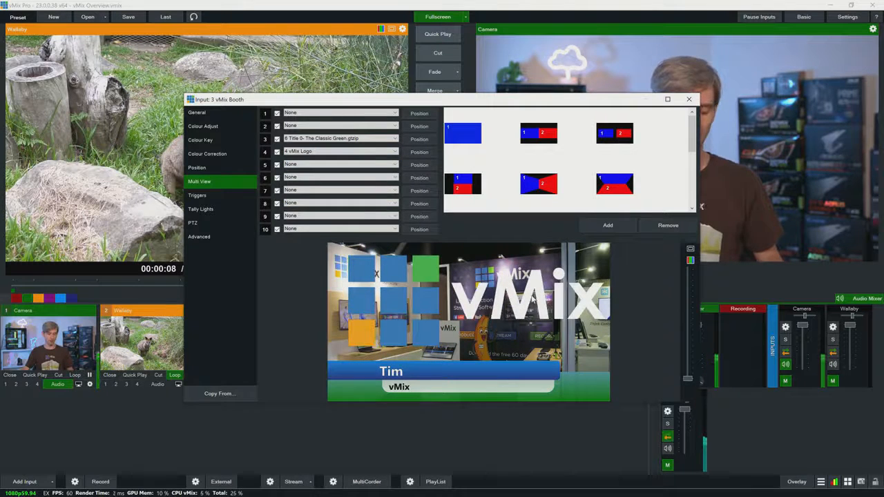
Scale the vMix Logo layer to about 0.276, pan it to X 0.687 and Y about 0.716, and put vMix Booth in preview.
click(417, 152)
drag(380, 182, 382, 185)
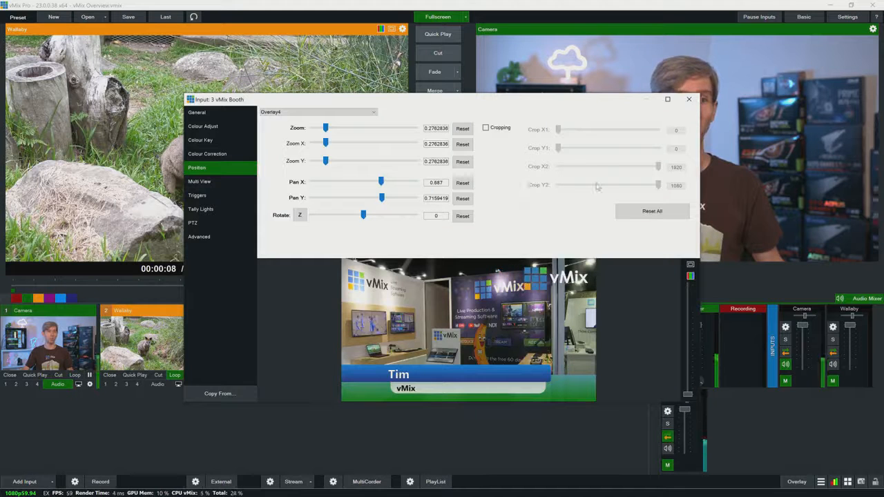
click(689, 100)
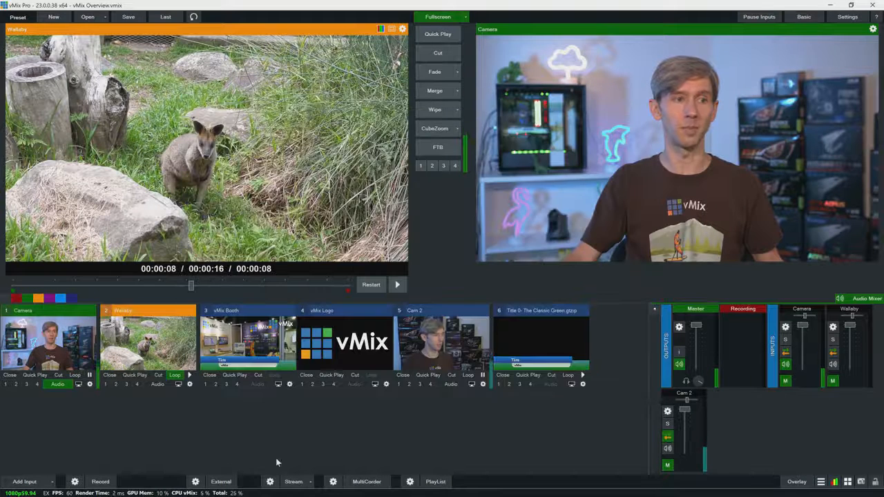
click(248, 377)
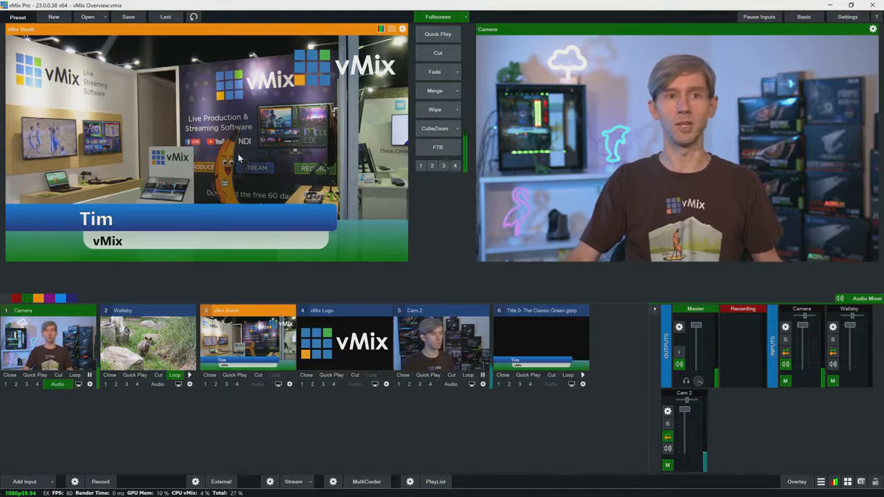
click(442, 54)
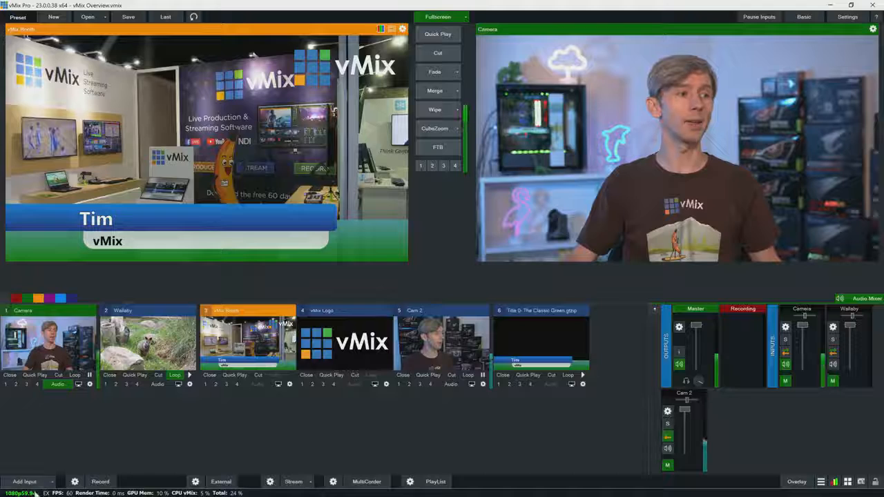
Add a transparent Colour input as input number 7.
click(26, 482)
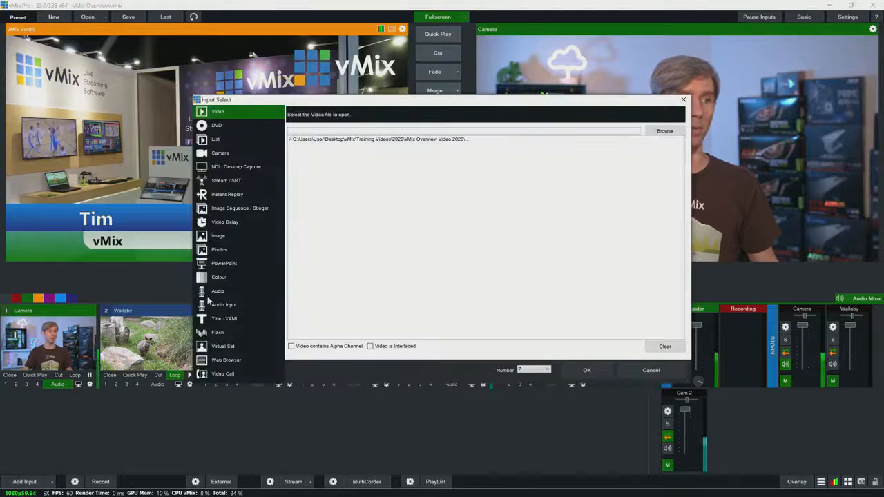
click(233, 277)
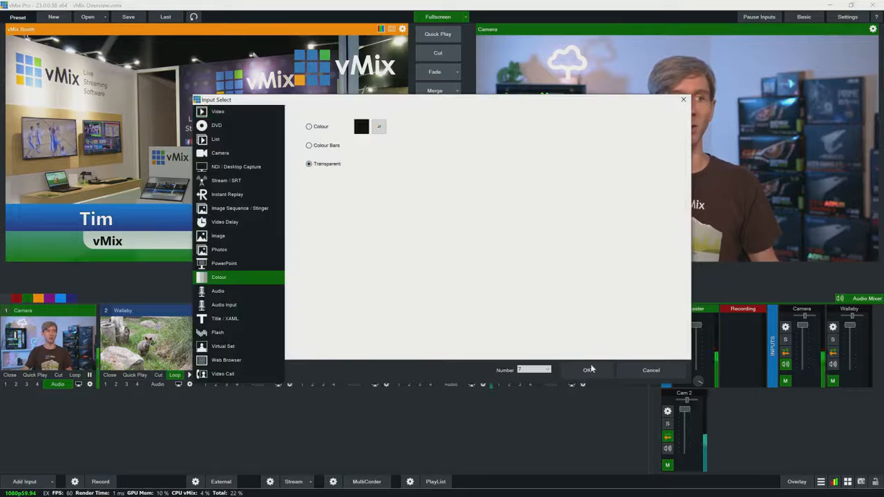
click(584, 371)
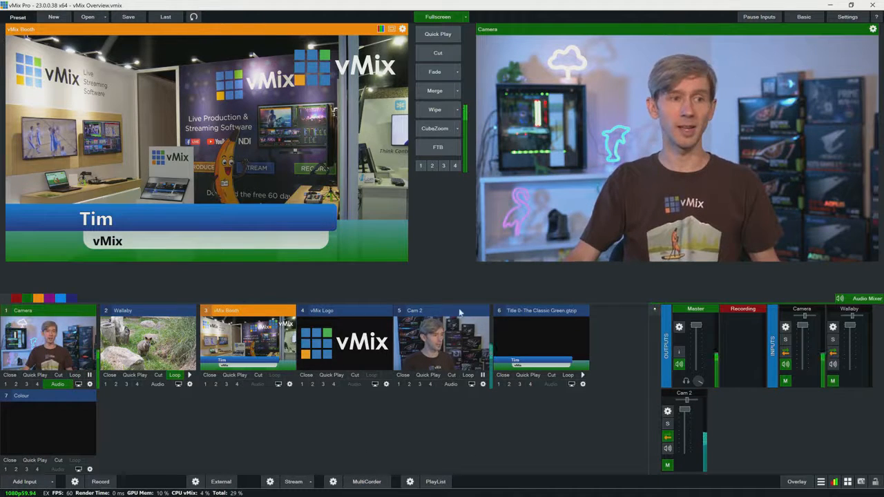
Collapse the Cam 2, title, Colour and vMix Logo inputs, and filter by the red category before listing all inputs again.
click(437, 315)
click(438, 314)
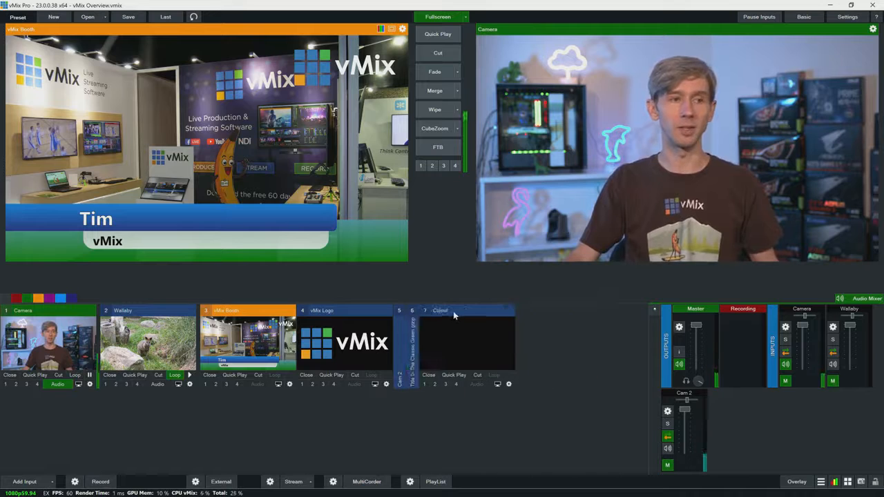
click(453, 311)
click(332, 309)
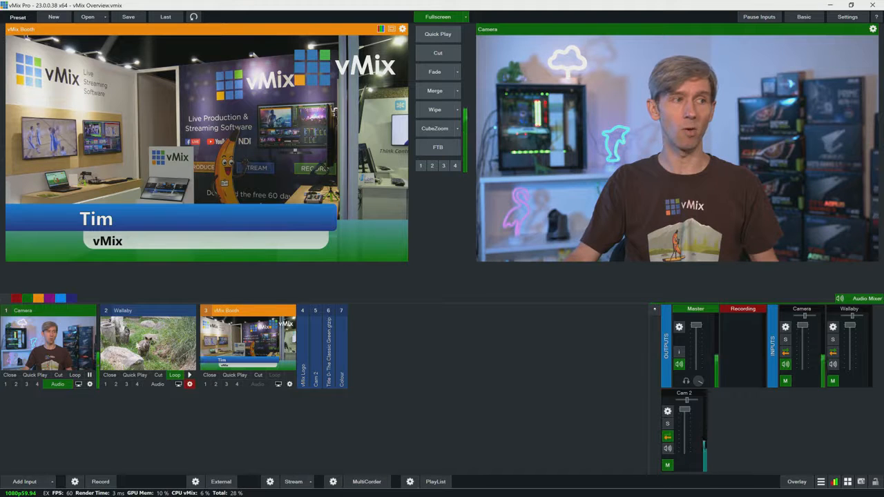
click(15, 300)
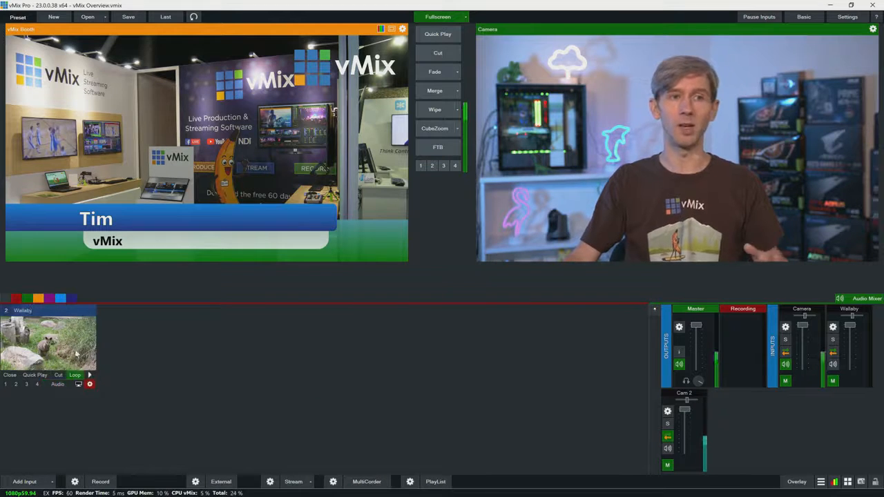
click(7, 300)
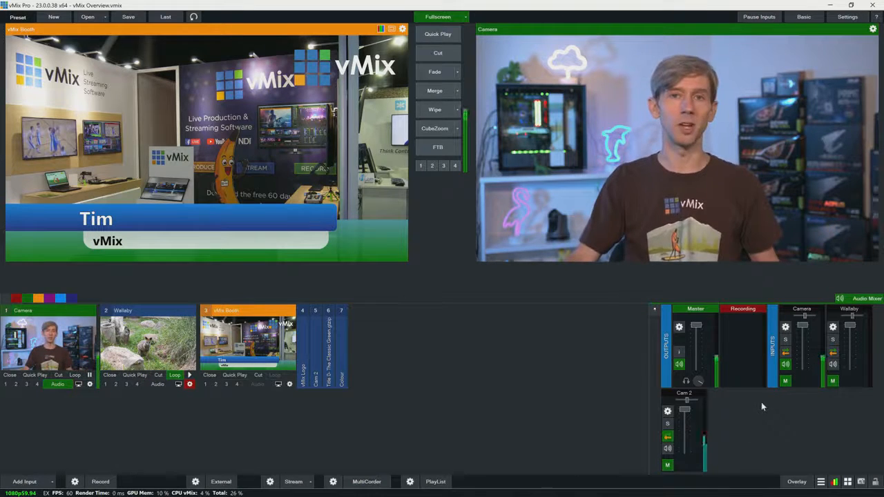
Review the general audio settings of the Camera input, including its channel, gain and delay.
click(786, 328)
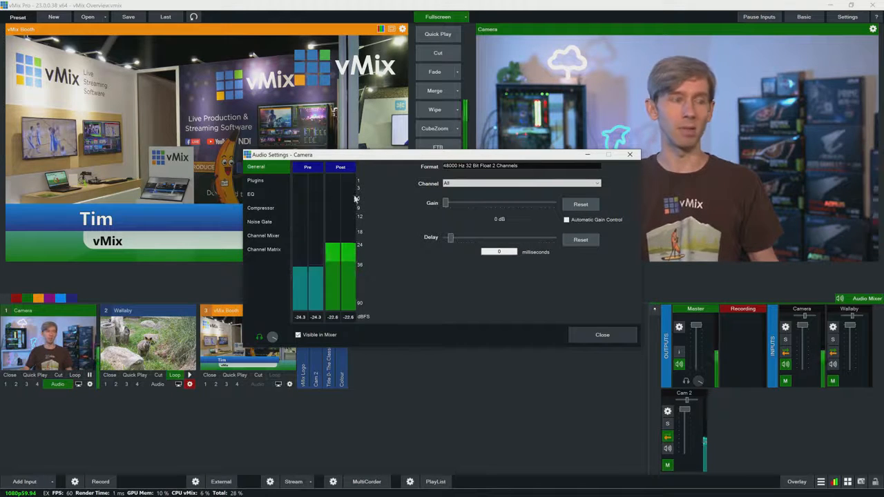
click(629, 154)
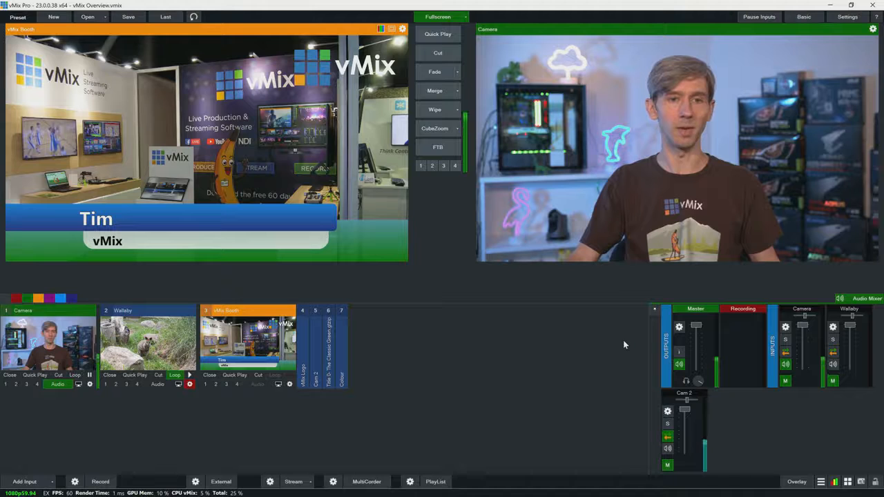
Hide and restore the audio mixer, and detach it into its own window before docking it back.
click(859, 298)
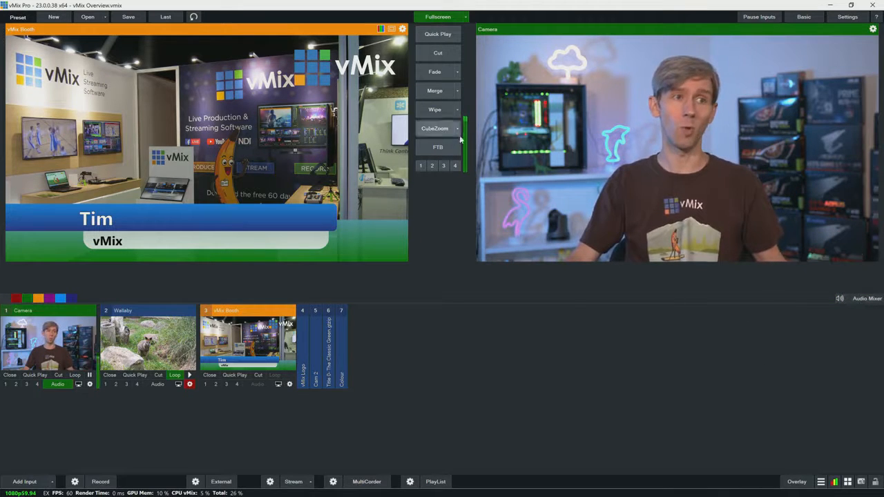
click(860, 299)
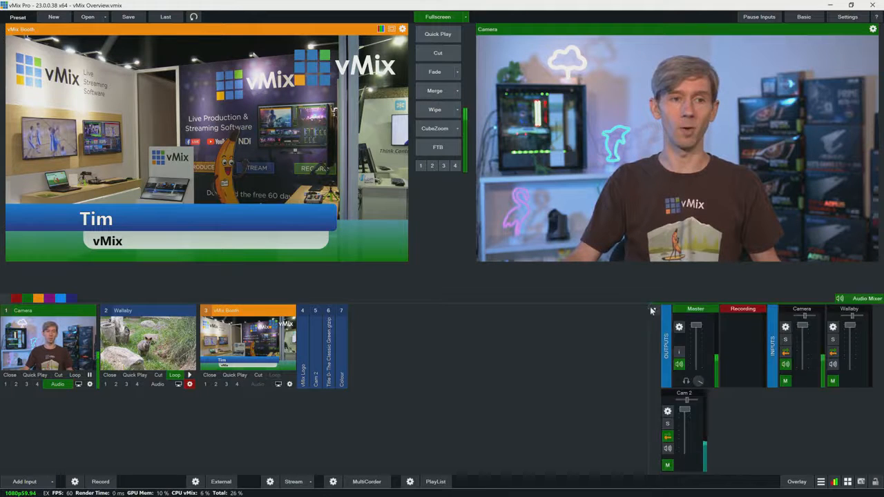
click(651, 309)
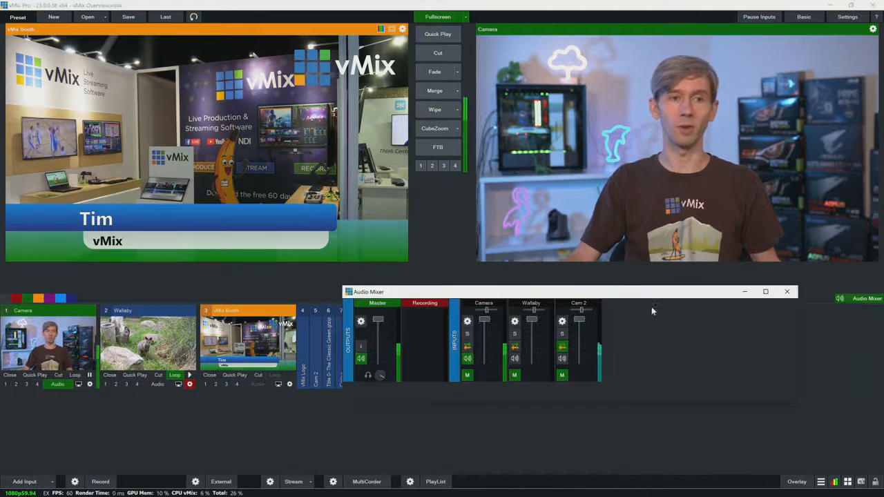
click(745, 293)
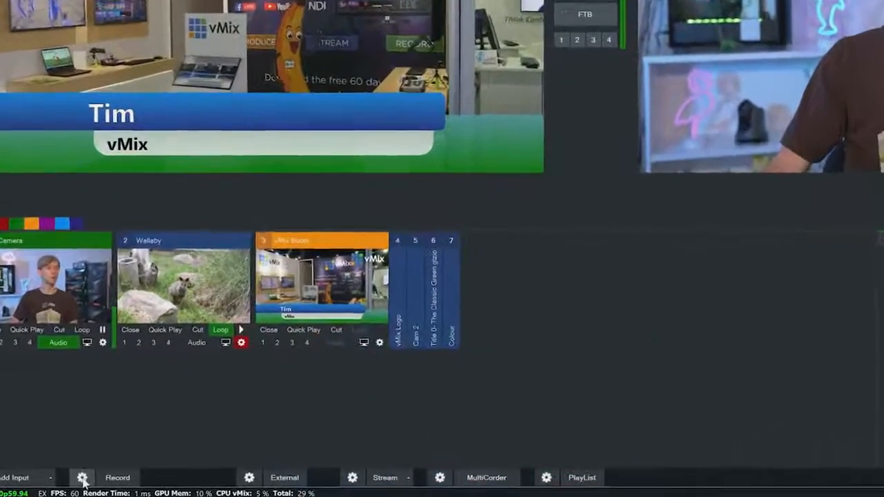
Accept the MP4 recording setup, and start and stop a short test recording.
click(74, 480)
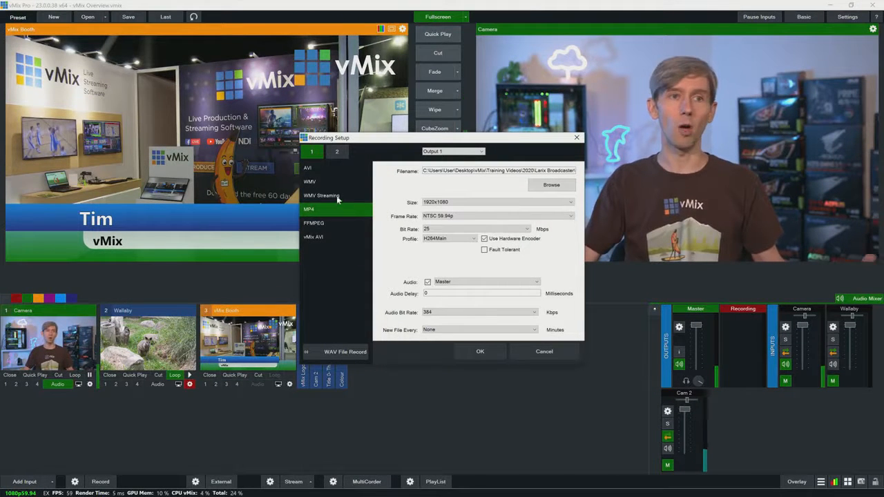
click(490, 349)
click(100, 481)
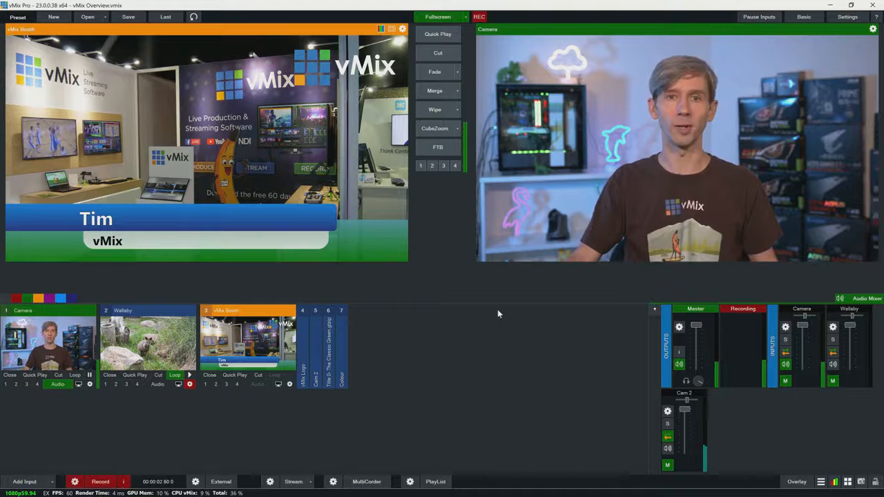
click(105, 483)
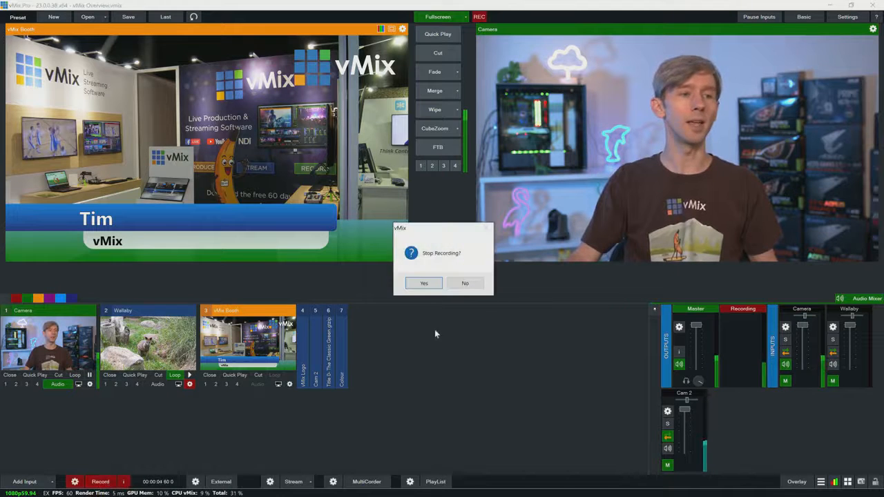
click(429, 290)
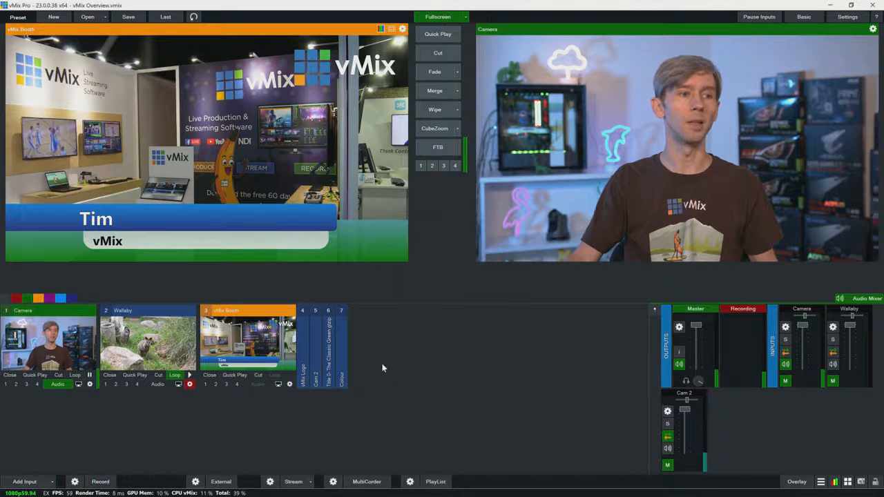
Examine the available destinations and quality presets in the streaming settings.
click(270, 481)
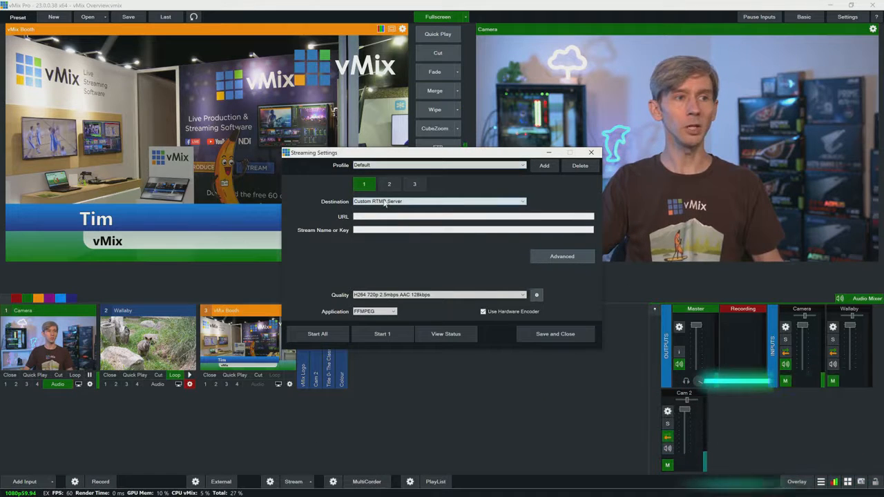
click(385, 202)
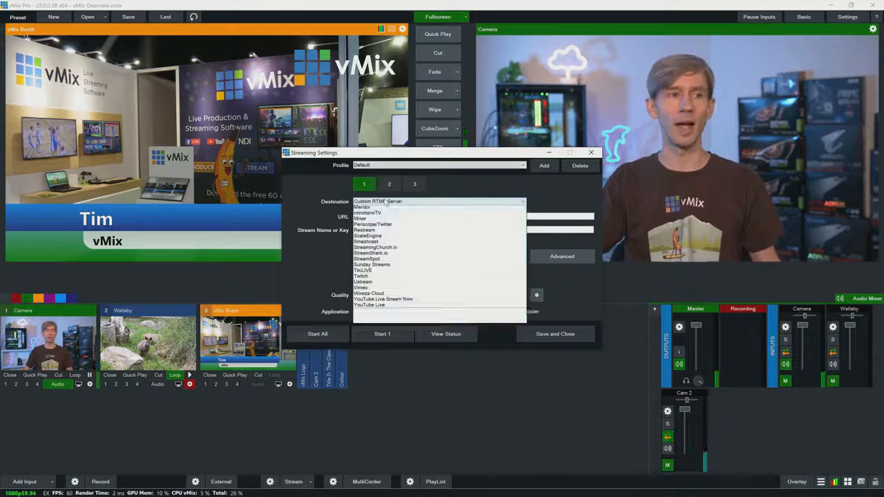
click(329, 275)
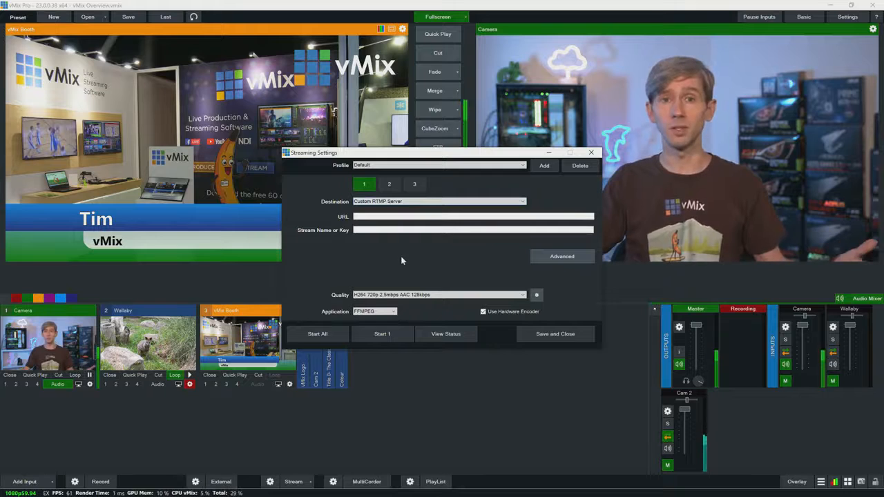
click(385, 295)
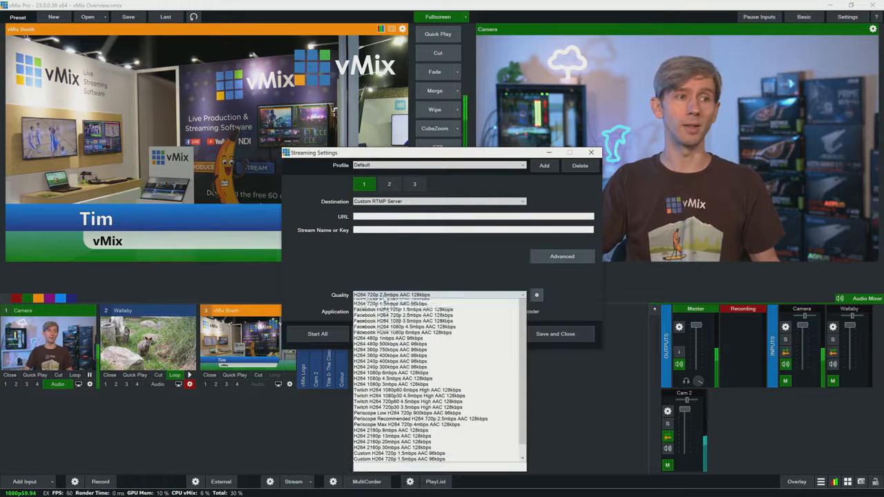
click(442, 274)
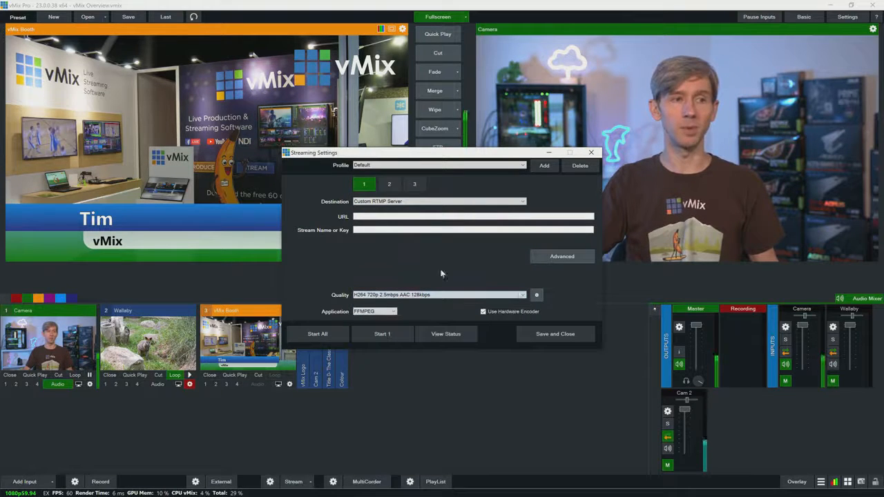
Check the detailed encoder options of the selected streaming quality, and save the quality and streaming settings.
click(537, 297)
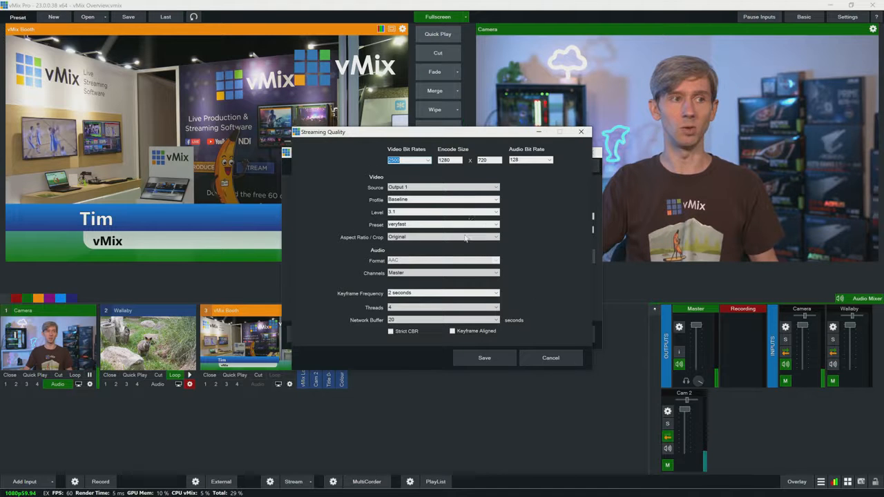
click(499, 356)
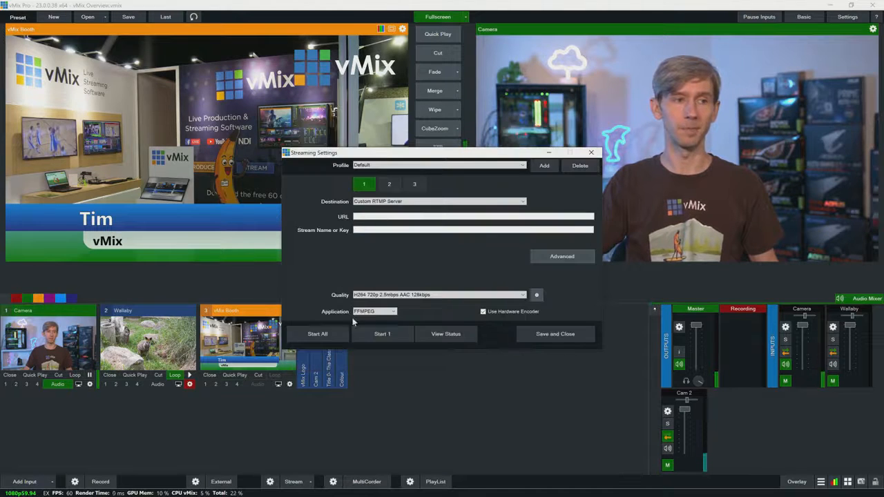
click(556, 334)
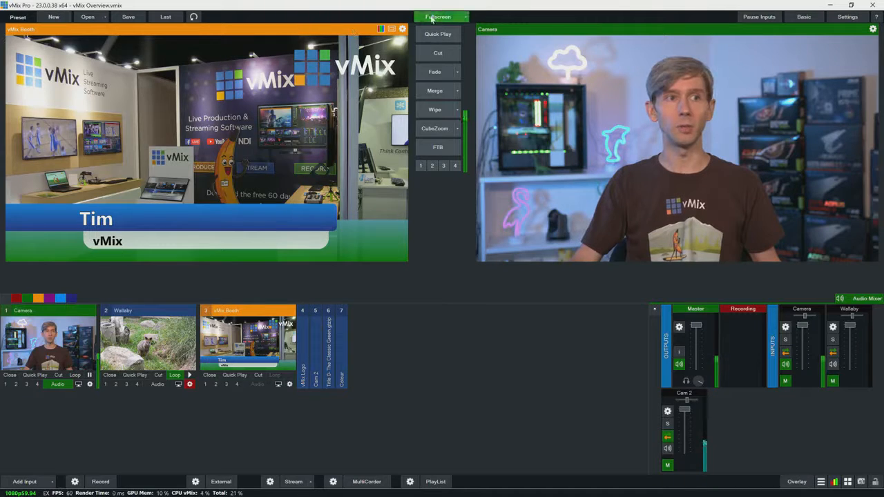
Open the choice of fullscreen output sources for Display 1.
click(444, 19)
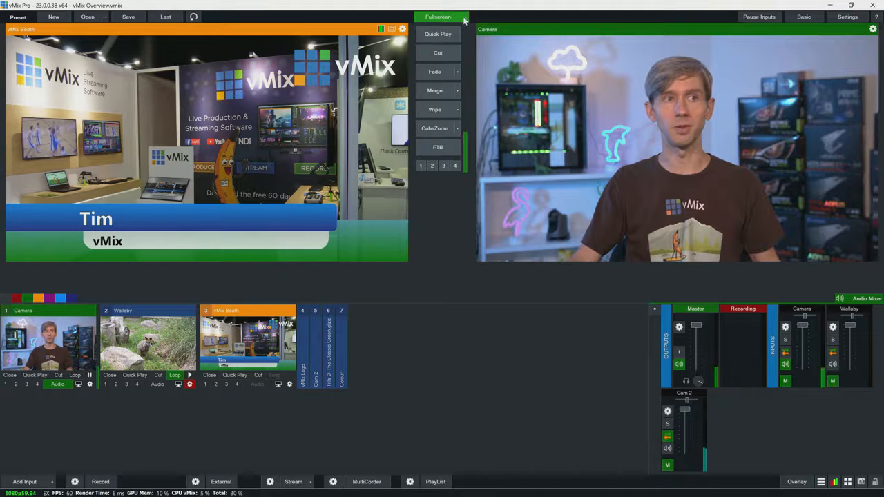
click(453, 27)
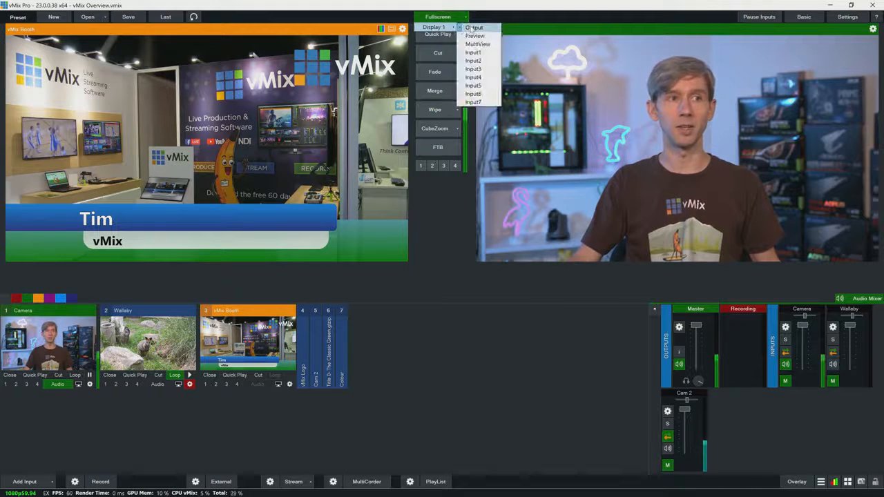